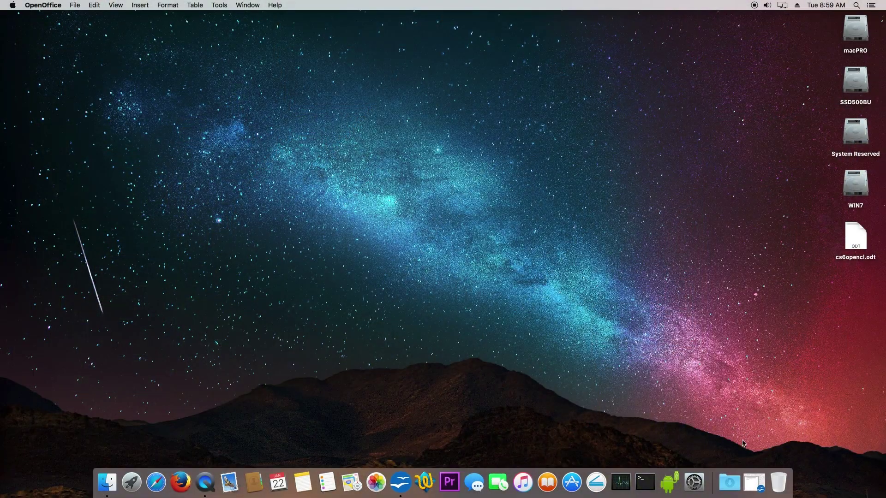
# Step: Restore the minimized cs6opencl.odt notes document from the Dock
pyautogui.click(755, 483)
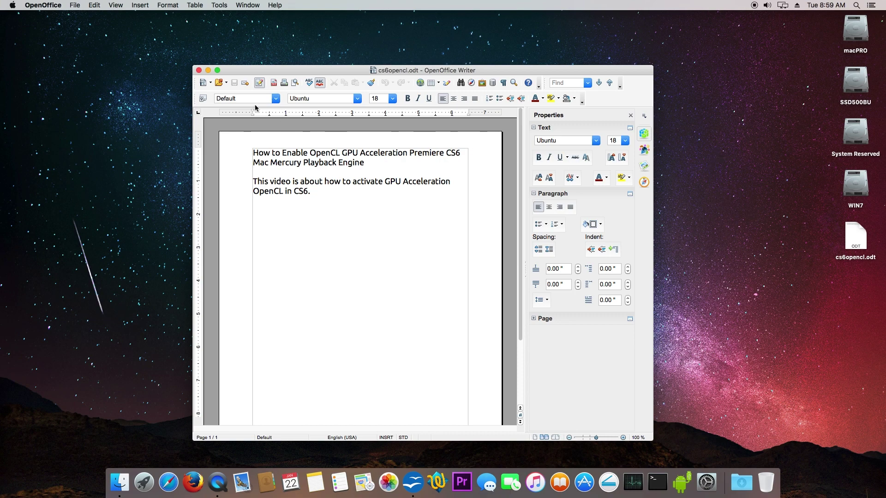
# Step: Minimize the OpenOffice Writer window holding cs6opencl.odt
pyautogui.click(208, 70)
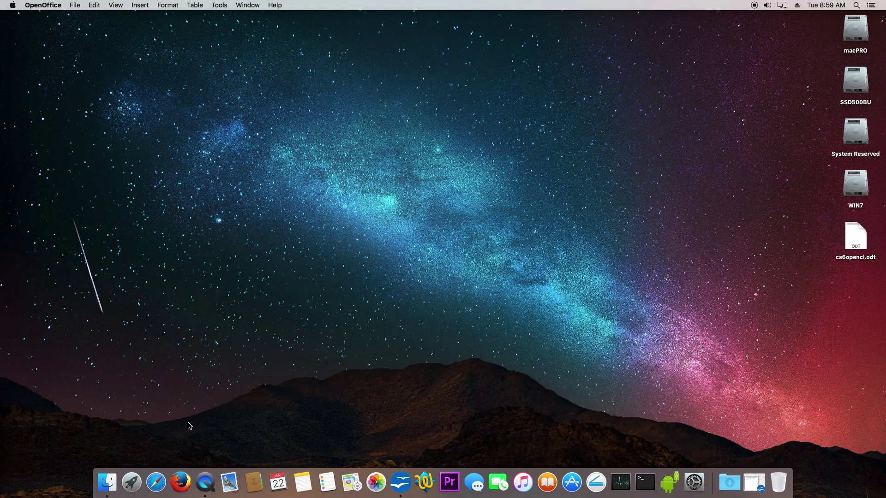
# Step: Launch Premiere Pro, open Untitled.prproj and view its General project settings, then cancel
pyautogui.click(449, 482)
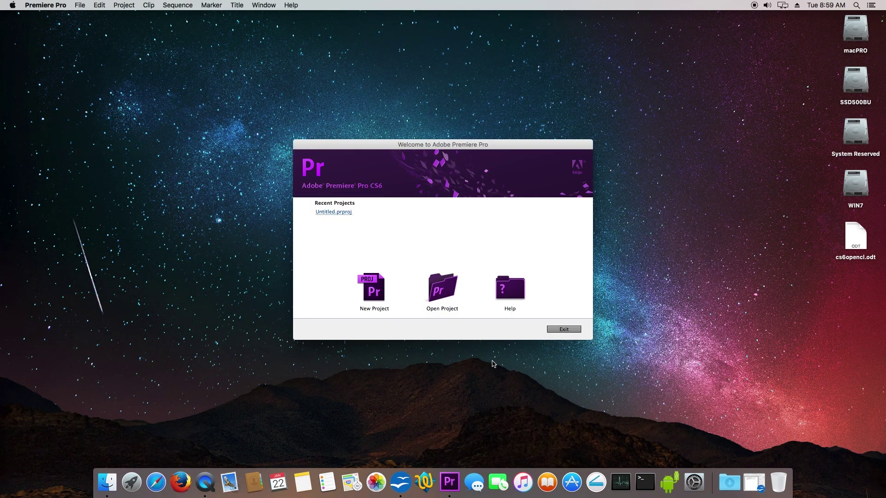
pyautogui.click(338, 213)
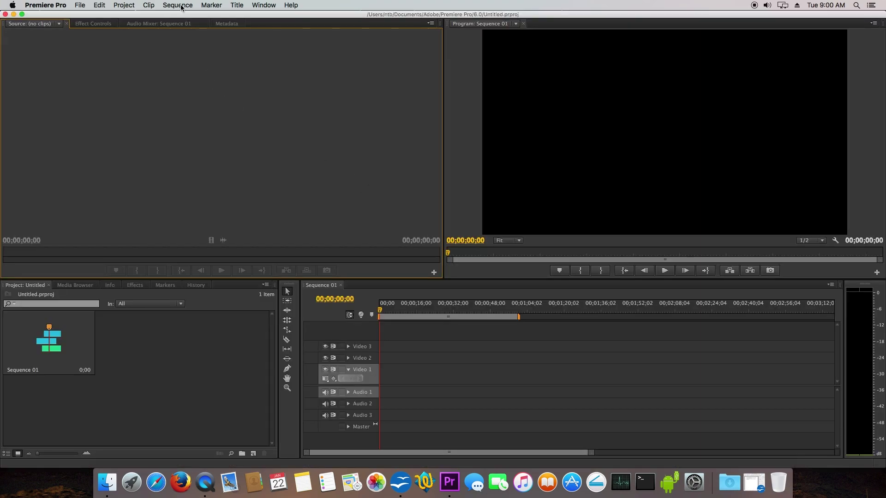
pyautogui.click(122, 7)
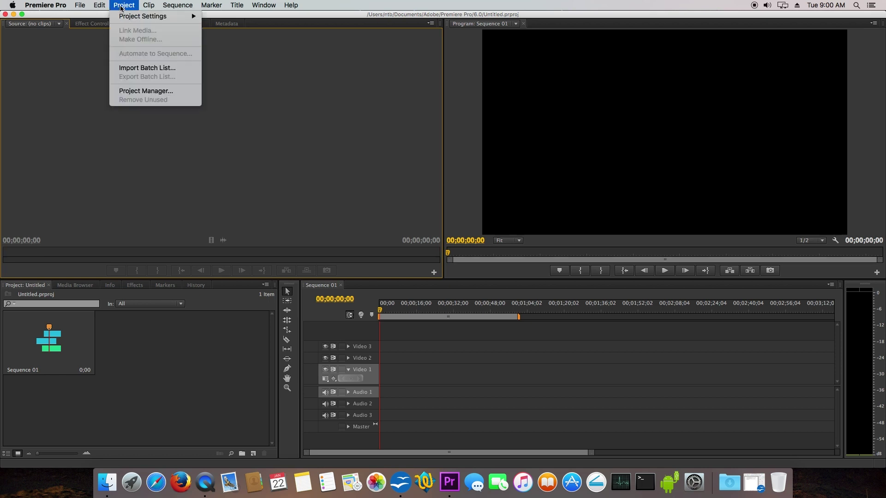
pyautogui.moveTo(132, 18)
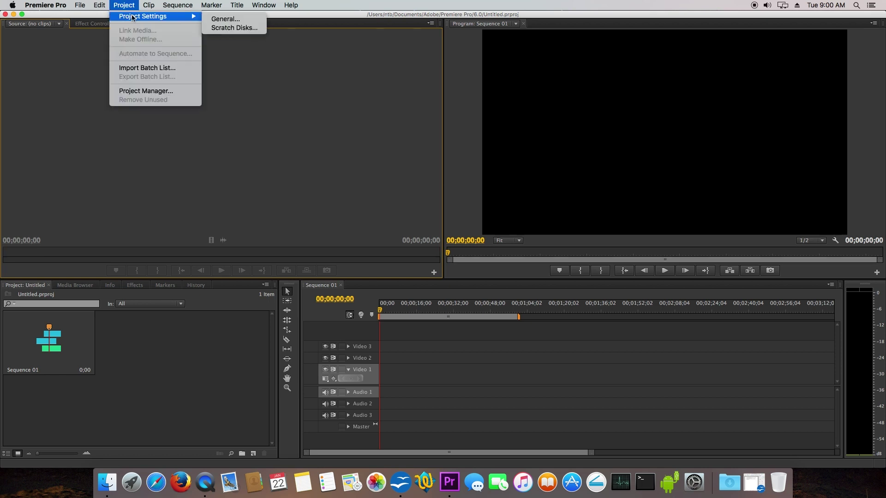
pyautogui.click(239, 20)
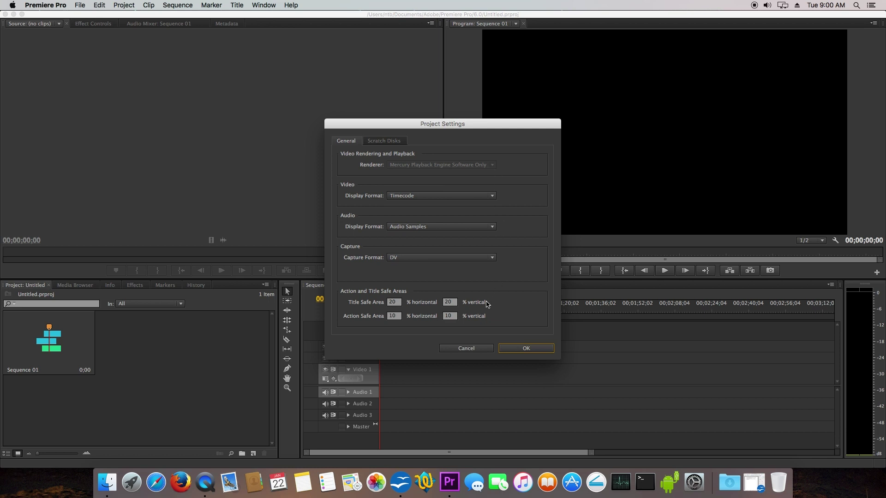
pyautogui.click(476, 349)
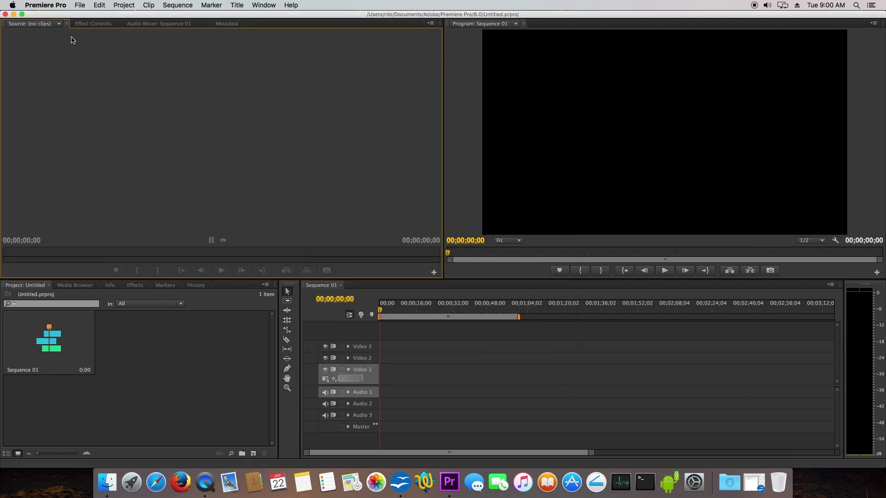
# Step: Quit Premiere Pro and open a Finder window on Applications
pyautogui.click(43, 5)
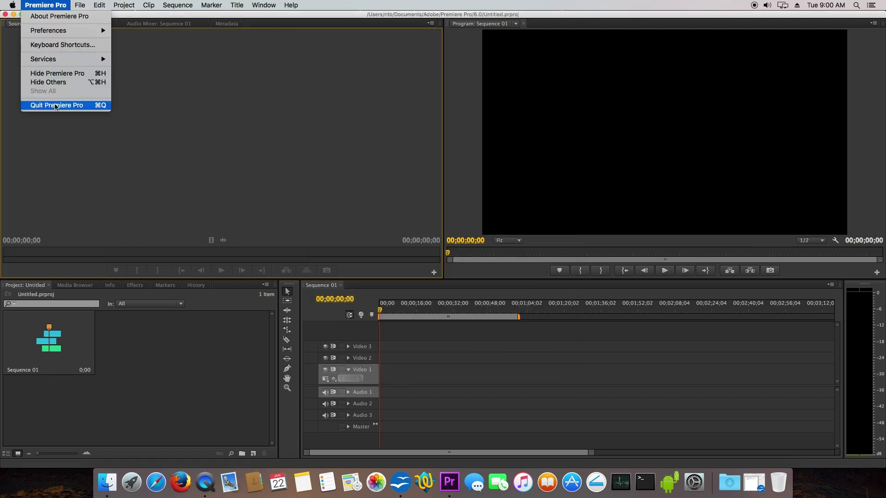
pyautogui.click(56, 106)
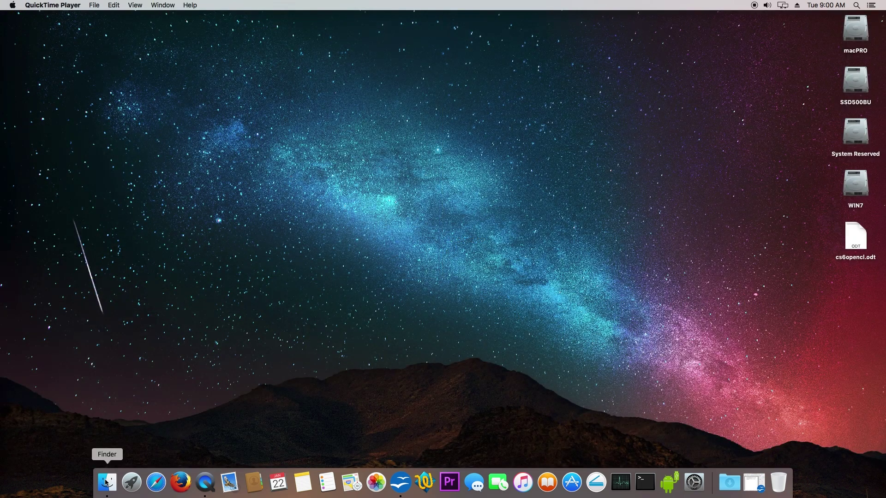
pyautogui.click(106, 482)
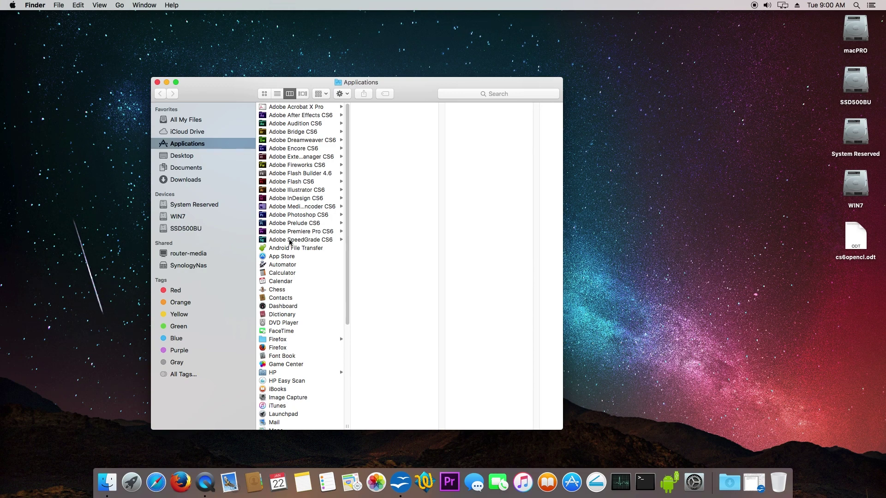
# Step: Show the Adobe Premiere Pro CS6 app's package contents and open its Contents folder
pyautogui.click(307, 233)
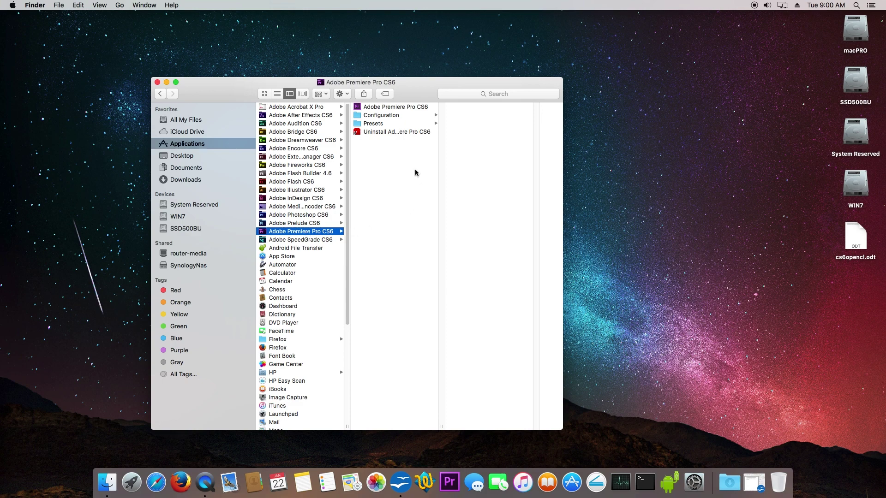
pyautogui.rightClick(410, 109)
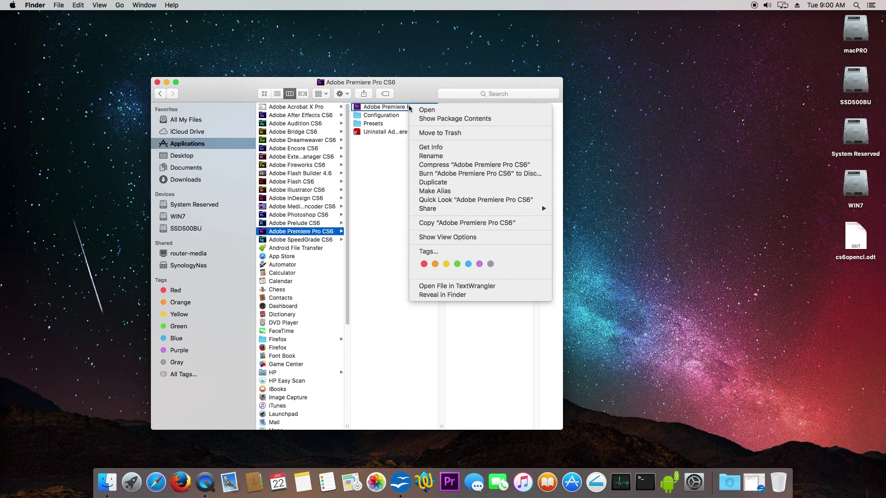
pyautogui.click(435, 119)
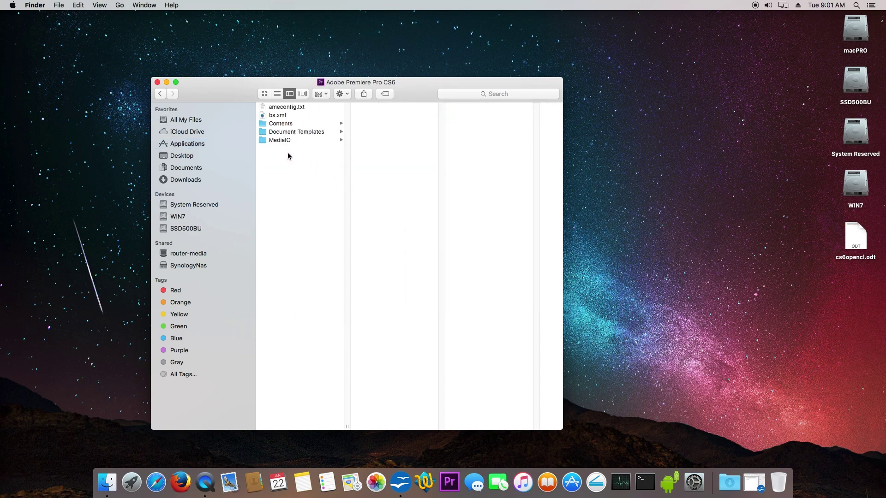
pyautogui.click(286, 126)
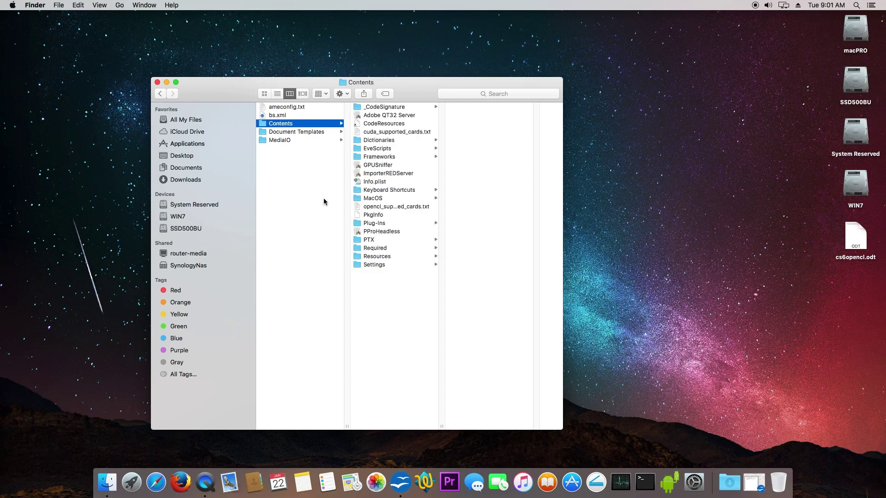
# Step: Open GPUSniffer's package down to Contents > MacOS and run GPUSniffer
pyautogui.rightClick(393, 167)
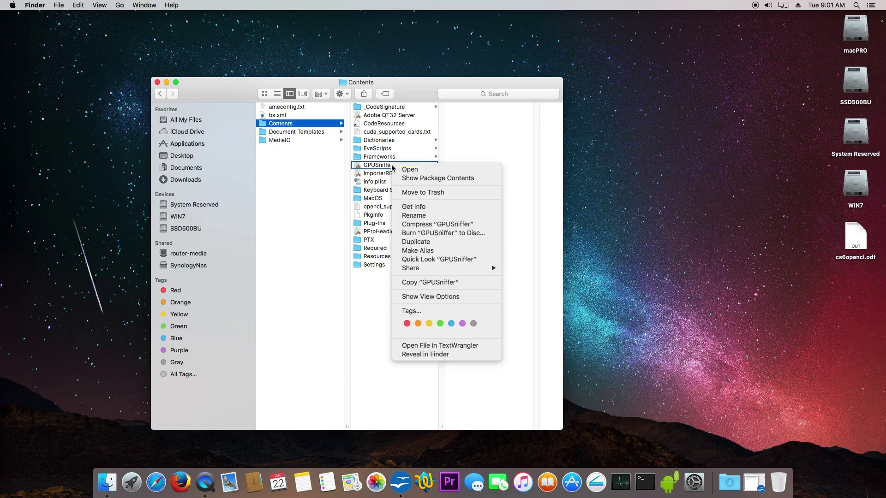
pyautogui.click(412, 178)
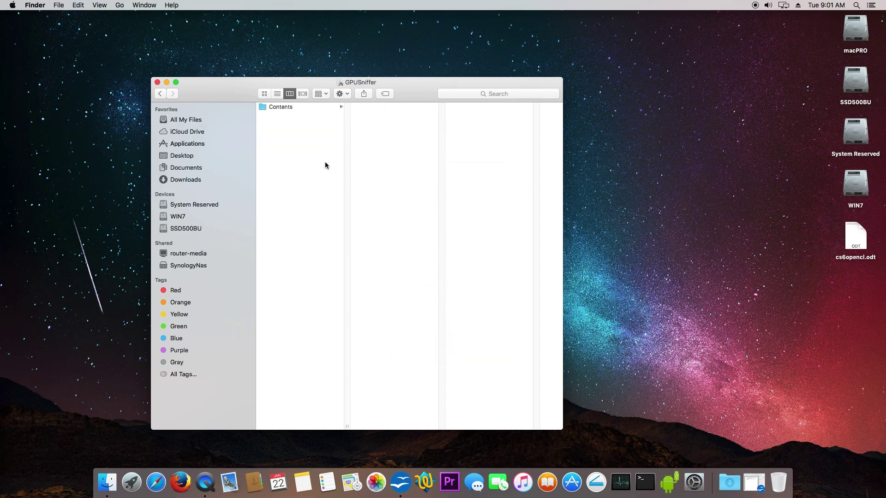
pyautogui.click(293, 109)
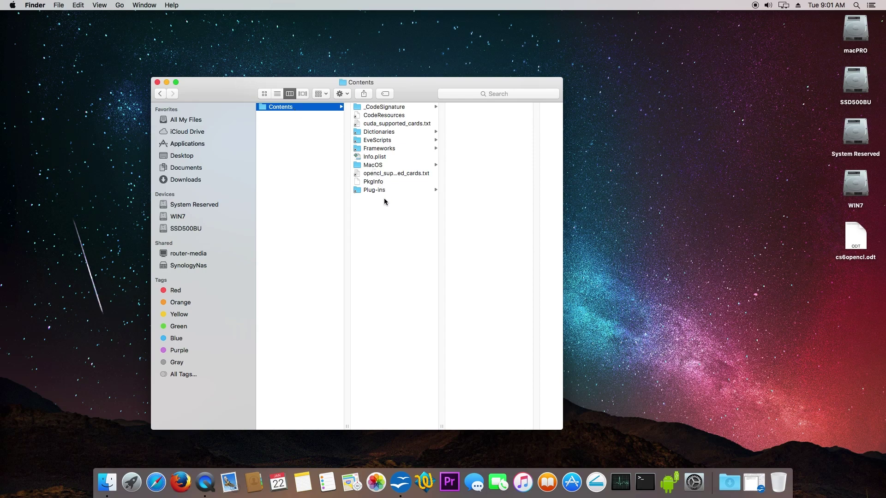
pyautogui.click(378, 167)
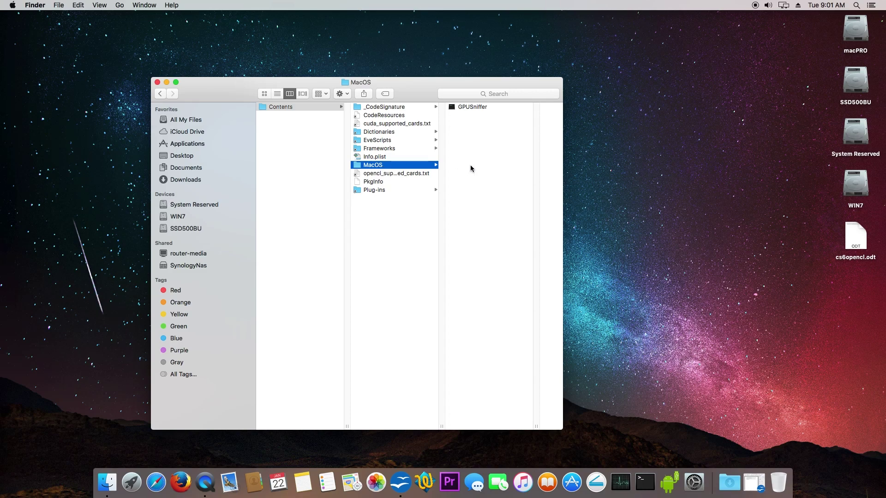
pyautogui.doubleClick(481, 106)
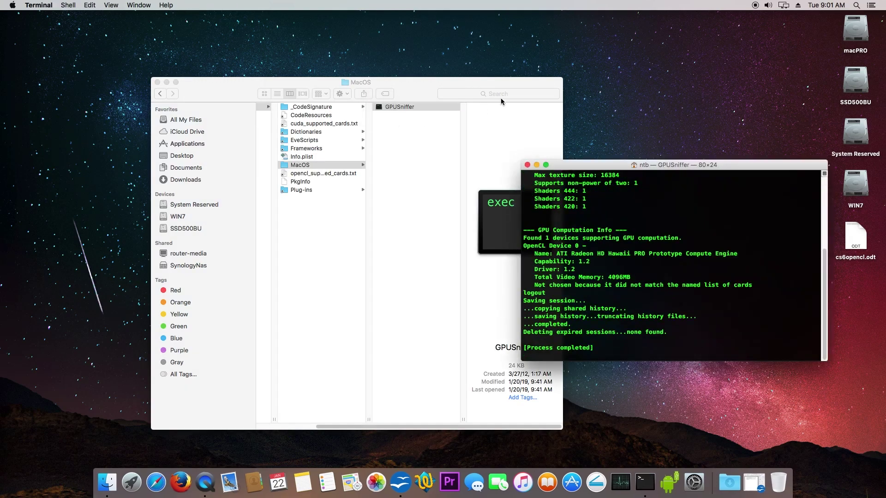
# Step: Select the card name 'ATI Radeon HD Hawaii PRO Prototype Compute Engine' in the GPUSniffer output
pyautogui.moveTo(503, 85); pyautogui.dragTo(446, 82)
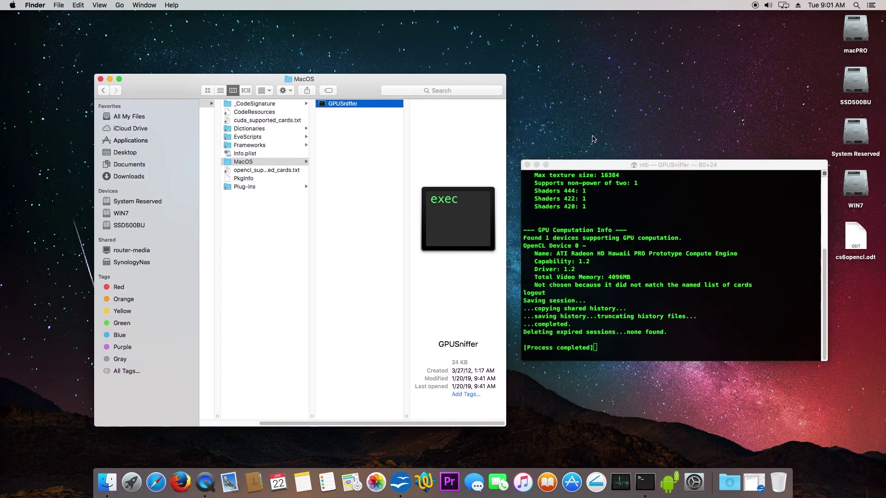
pyautogui.moveTo(631, 164); pyautogui.dragTo(648, 142)
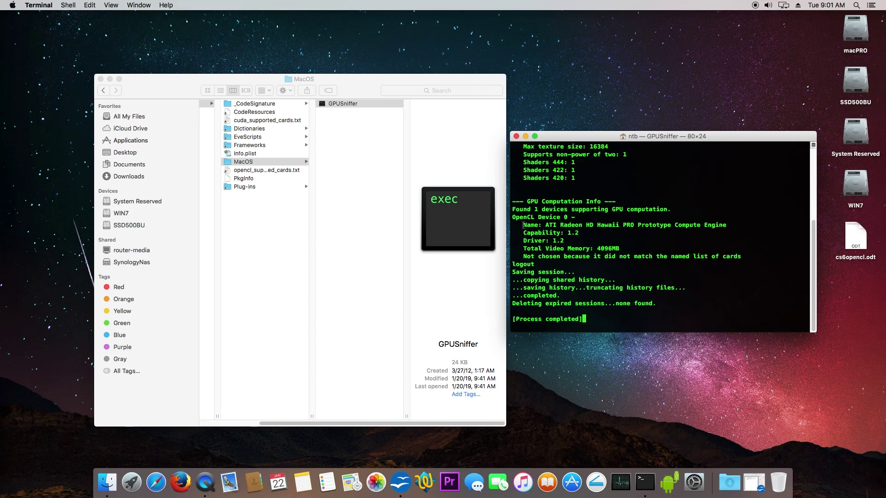
pyautogui.moveTo(525, 226); pyautogui.dragTo(725, 227)
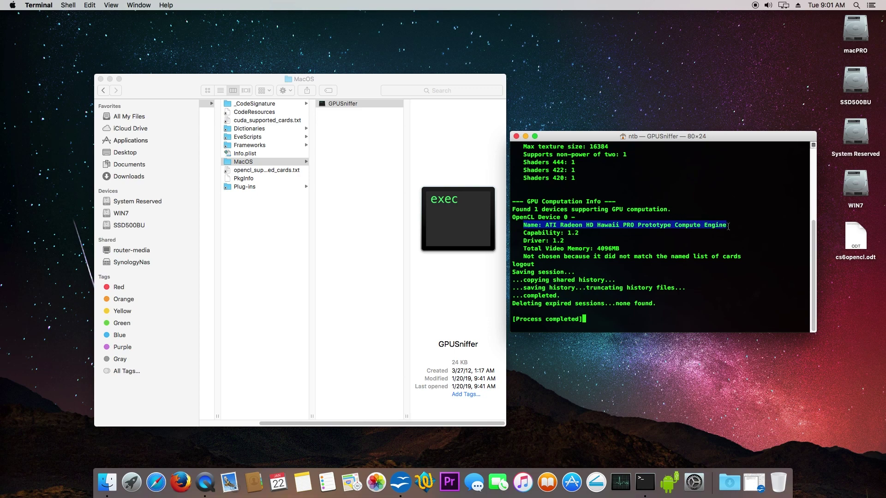
pyautogui.click(732, 224)
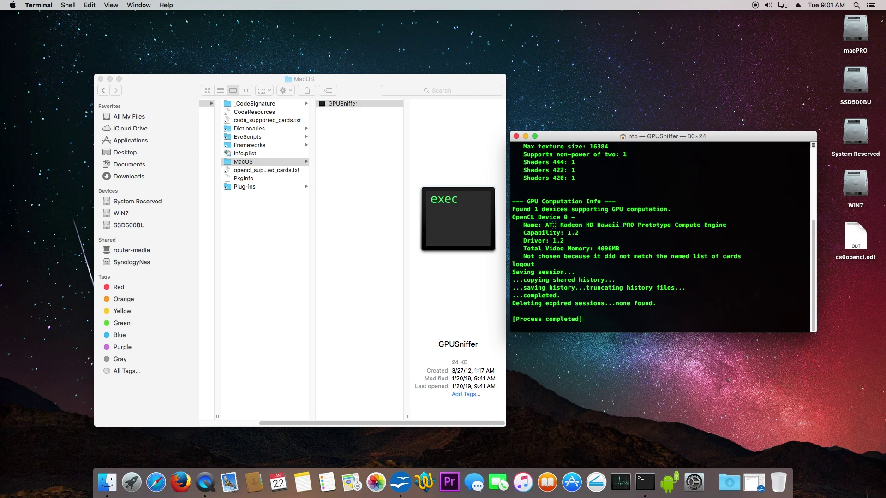
pyautogui.moveTo(546, 225); pyautogui.dragTo(668, 226)
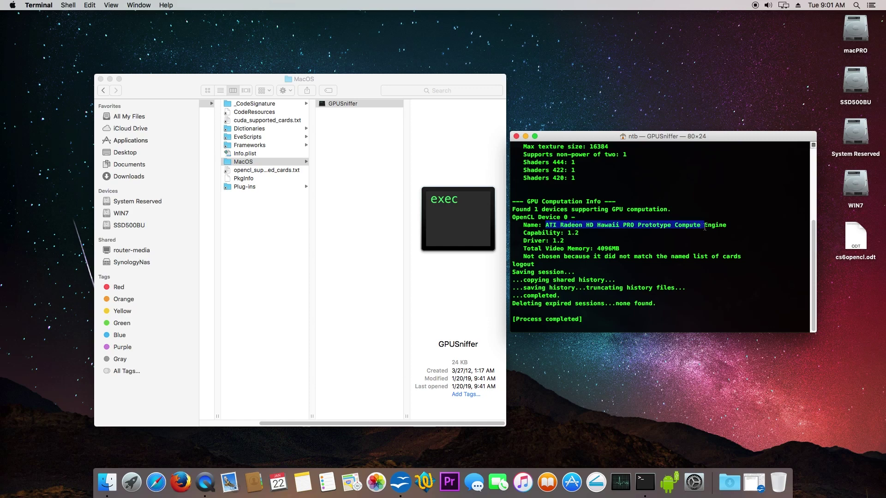
pyautogui.moveTo(704, 226); pyautogui.dragTo(727, 226)
pyautogui.press('super+c')
# Step: Copy the selected card name and close the Terminal window
pyautogui.rightClick(634, 225)
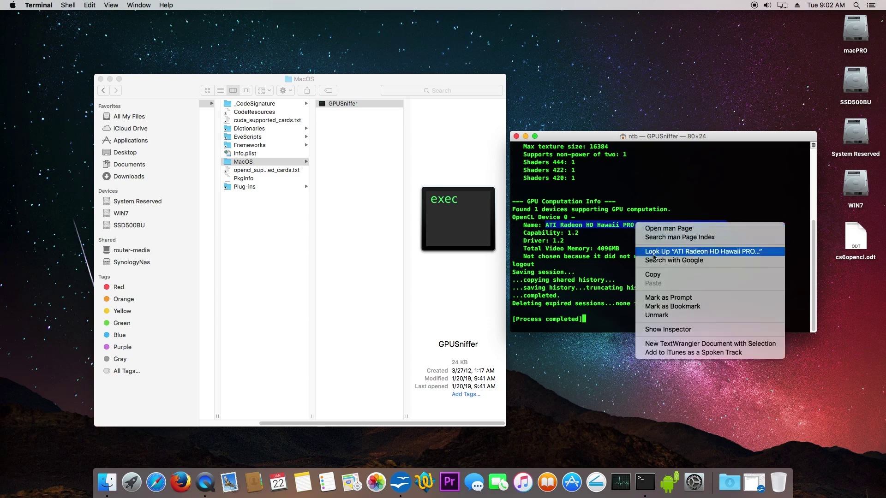
pyautogui.click(653, 275)
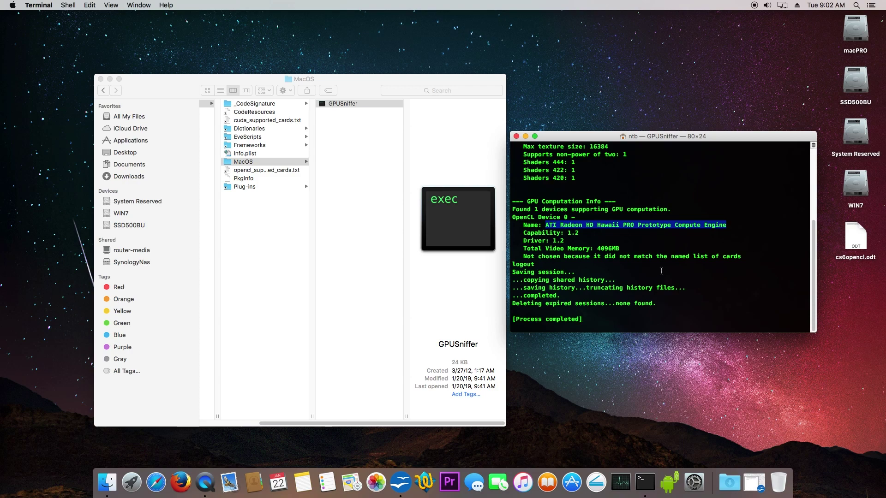
pyautogui.click(517, 137)
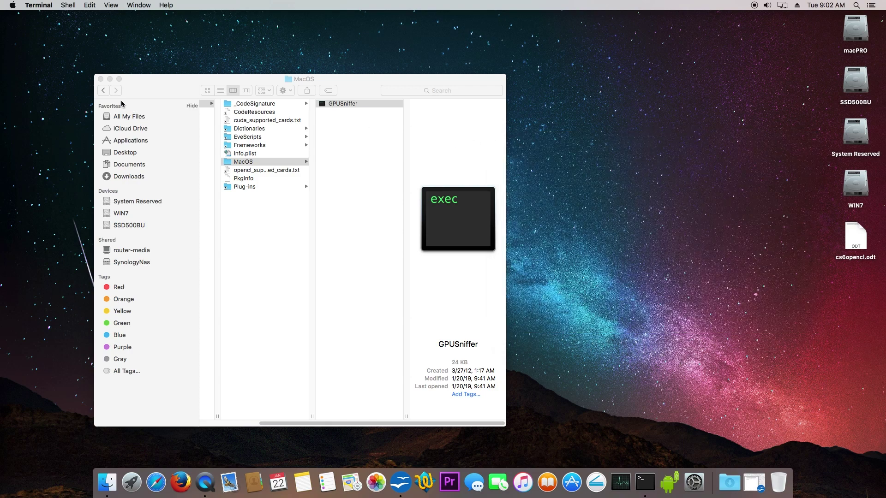
# Step: Go back to the Premiere Pro Contents folder and preview opencl_supported_cards.txt
pyautogui.click(103, 91)
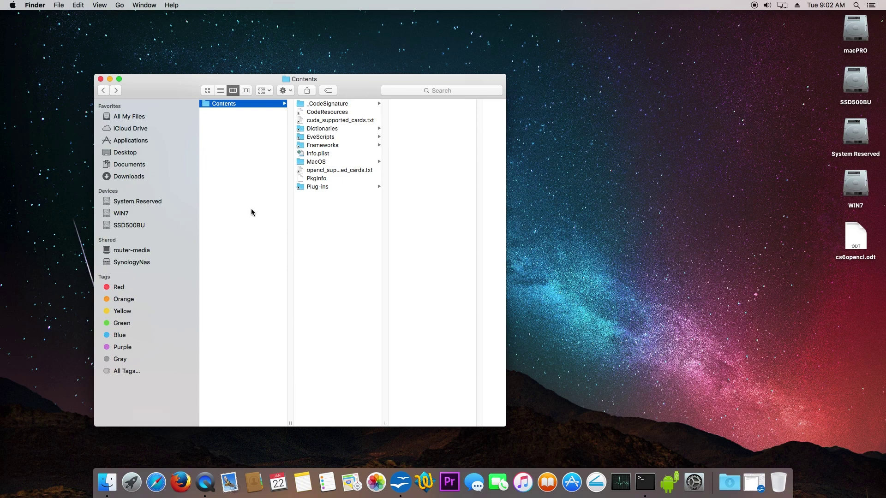
pyautogui.click(342, 170)
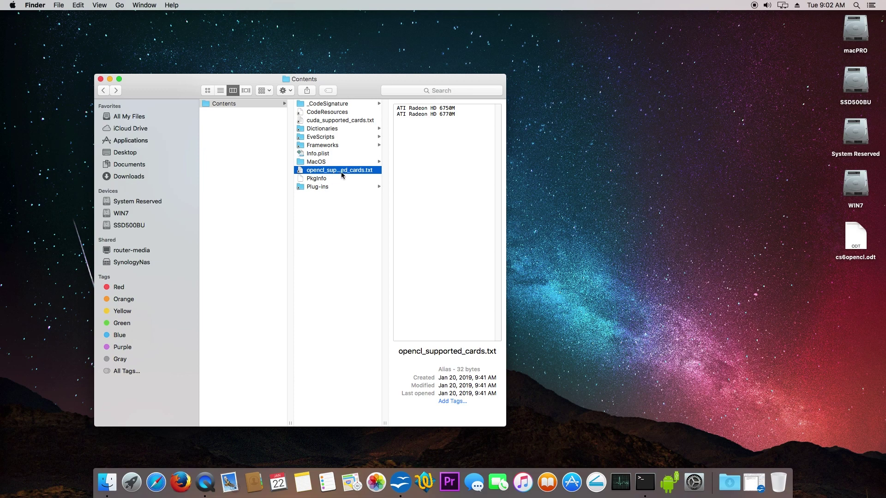
pyautogui.click(341, 170)
pyautogui.press('Return')
# Step: Compare the cuda_supported_cards.txt and opencl_supported_cards.txt lists, then return to Contents
pyautogui.click(317, 122)
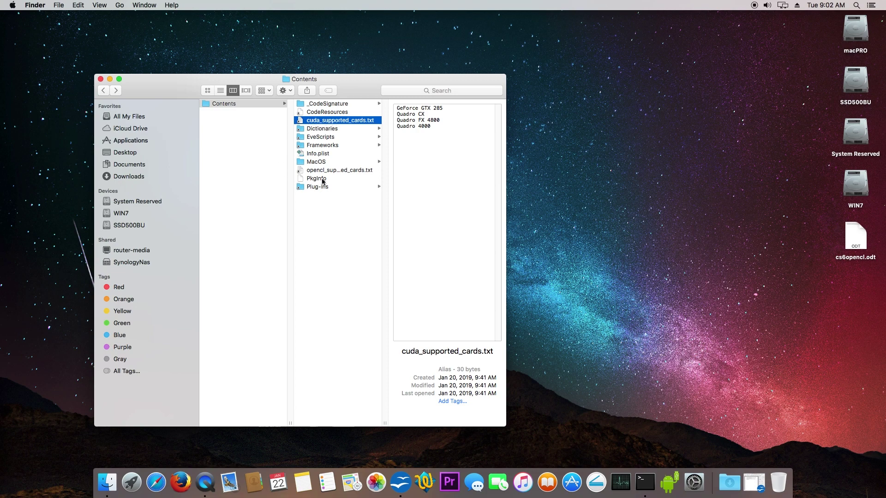
pyautogui.click(336, 172)
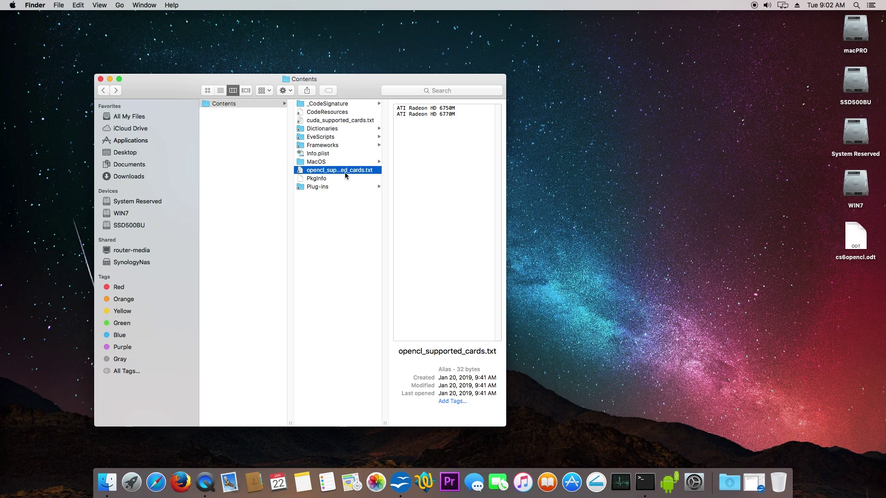
pyautogui.click(336, 171)
pyautogui.press('Return')
pyautogui.press('super+o')
pyautogui.click(103, 91)
pyautogui.click(103, 91)
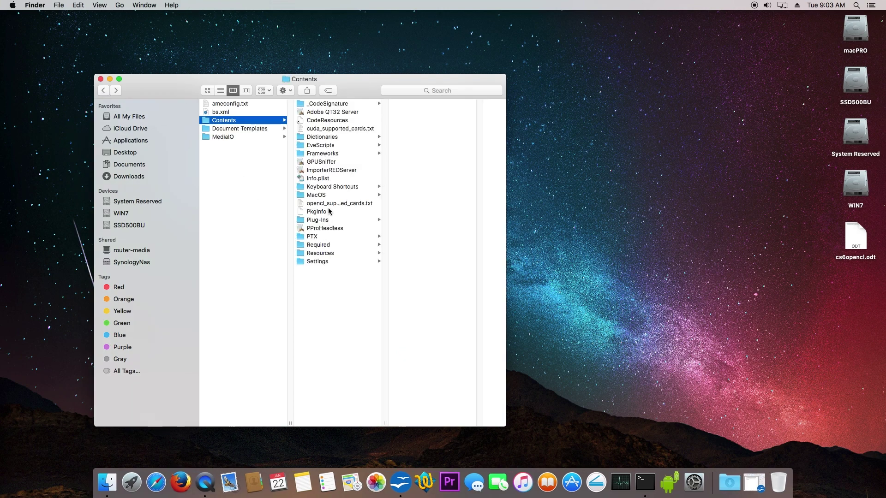
# Step: Open opencl_supported_cards.txt with TextWrangler via Open With
pyautogui.click(330, 205)
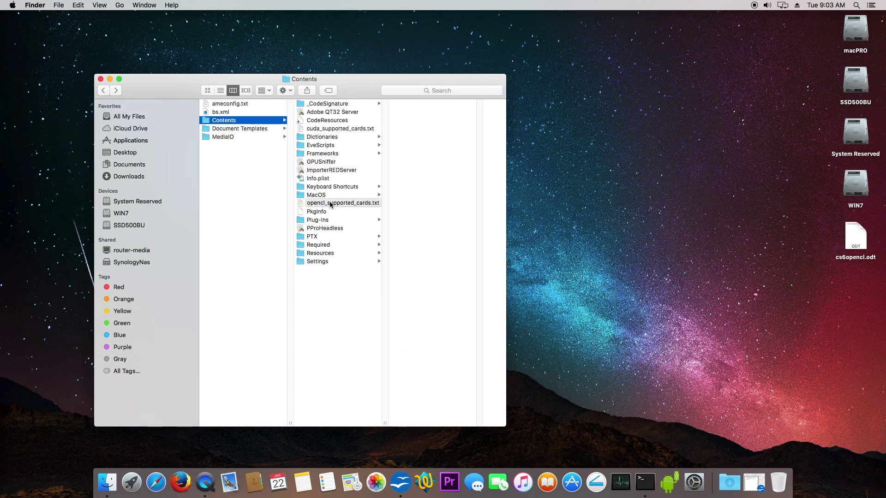
pyautogui.click(337, 205)
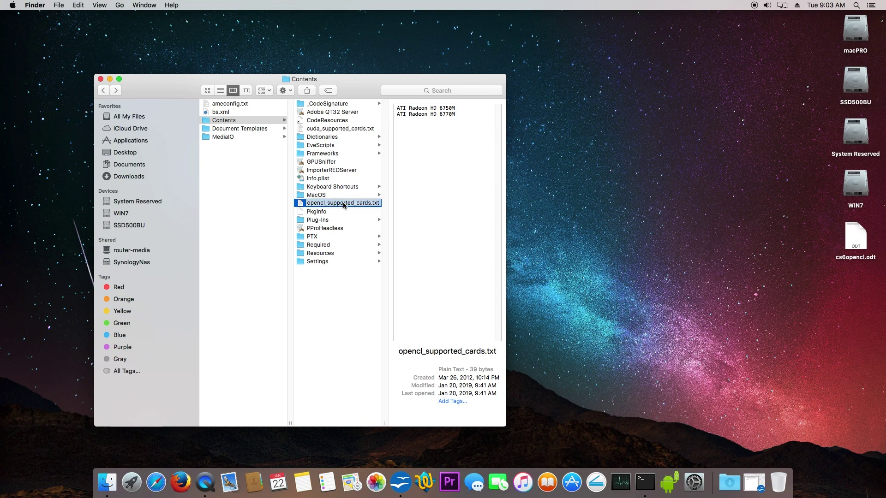
pyautogui.rightClick(343, 204)
pyautogui.moveTo(382, 218)
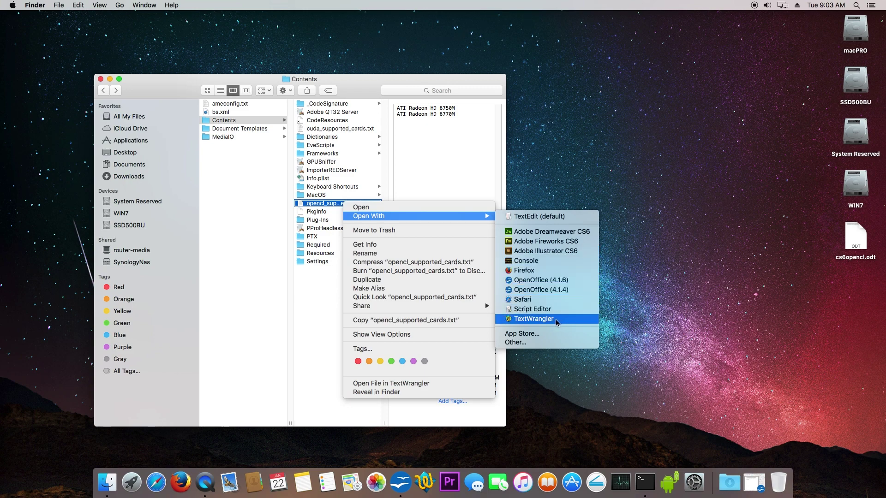
pyautogui.click(534, 319)
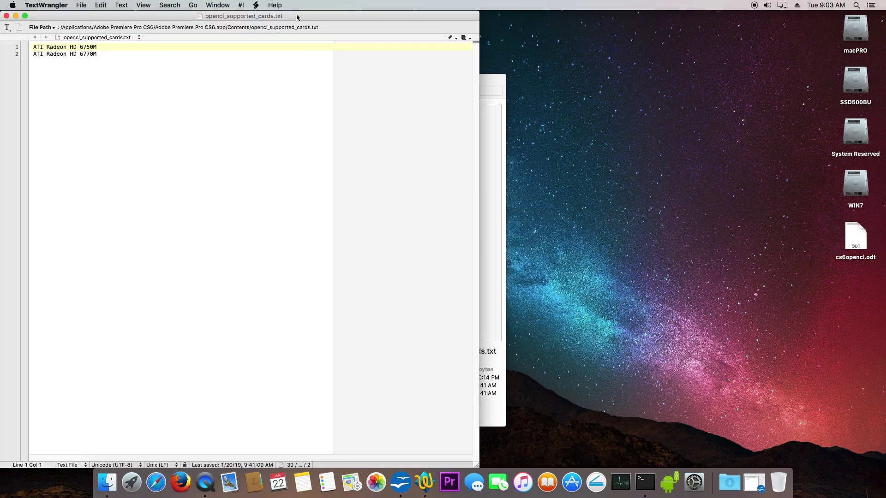
# Step: Make the file writeable and paste ATI Radeon HD Hawaii PRO Prototype Compute Engine as line 3
pyautogui.moveTo(298, 17); pyautogui.dragTo(655, 70)
pyautogui.moveTo(326, 81); pyautogui.dragTo(246, 75)
pyautogui.click(503, 70)
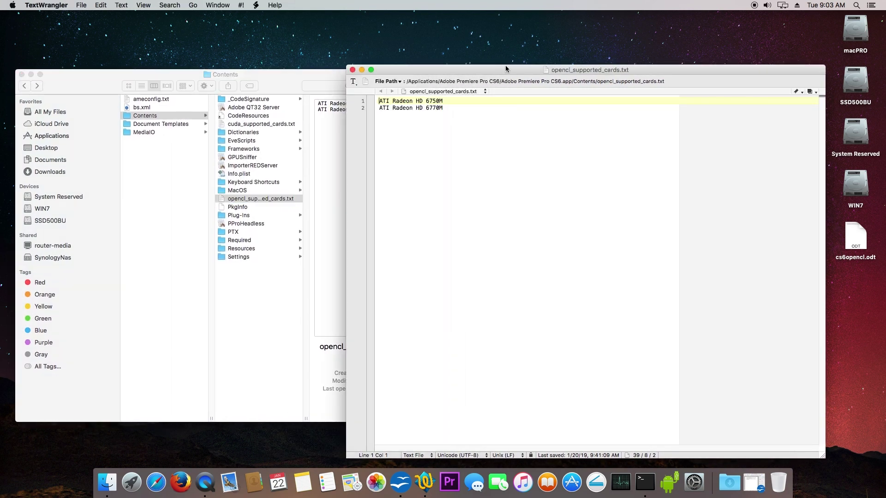
pyautogui.moveTo(505, 65); pyautogui.dragTo(507, 141)
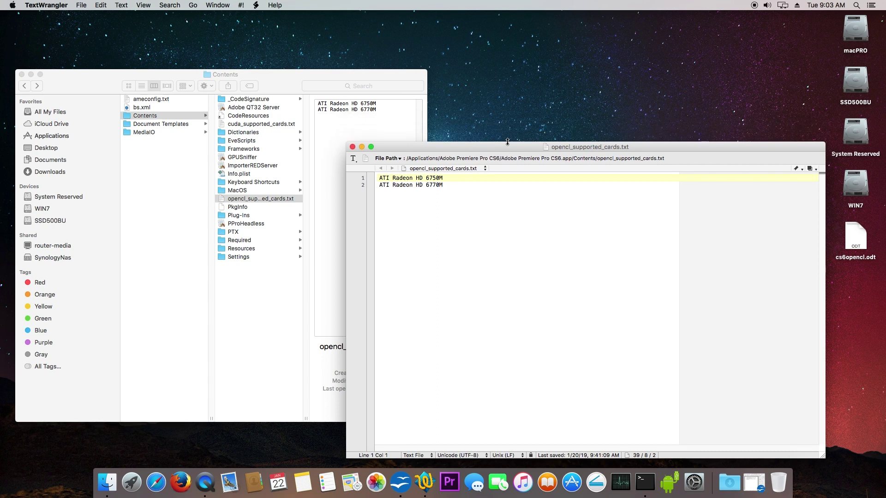
pyautogui.click(484, 184)
pyautogui.press('Return')
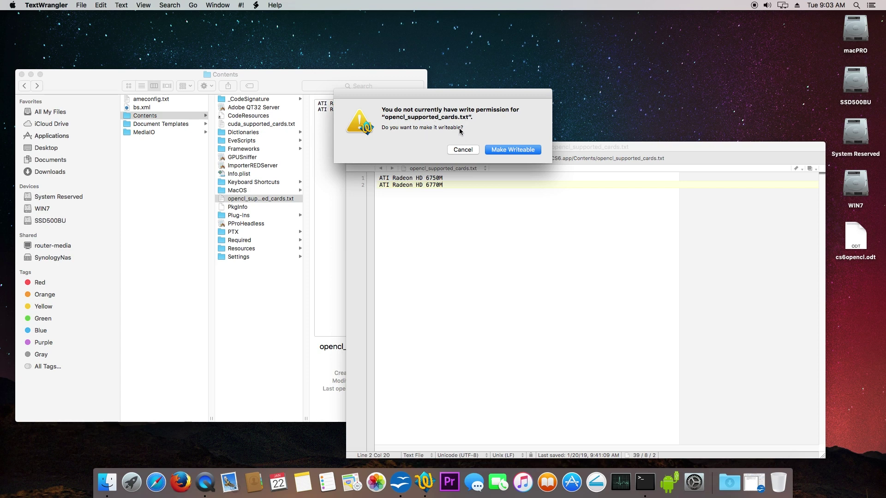
pyautogui.click(514, 151)
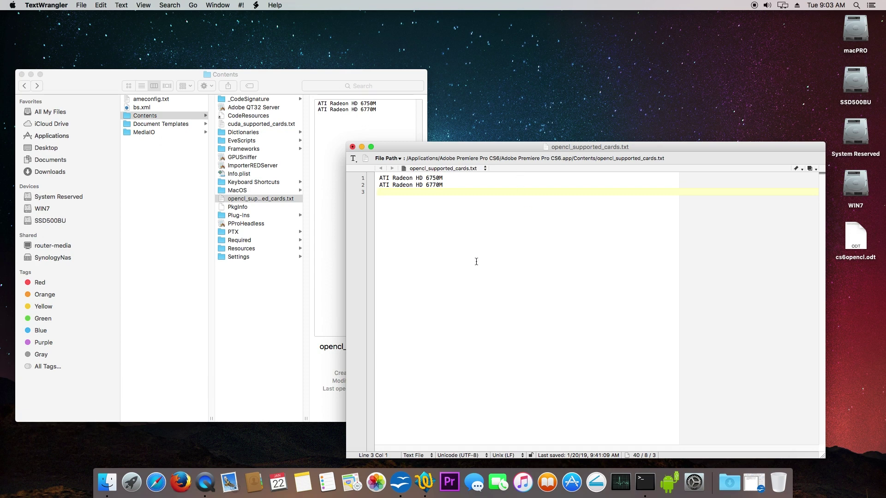
pyautogui.rightClick(384, 192)
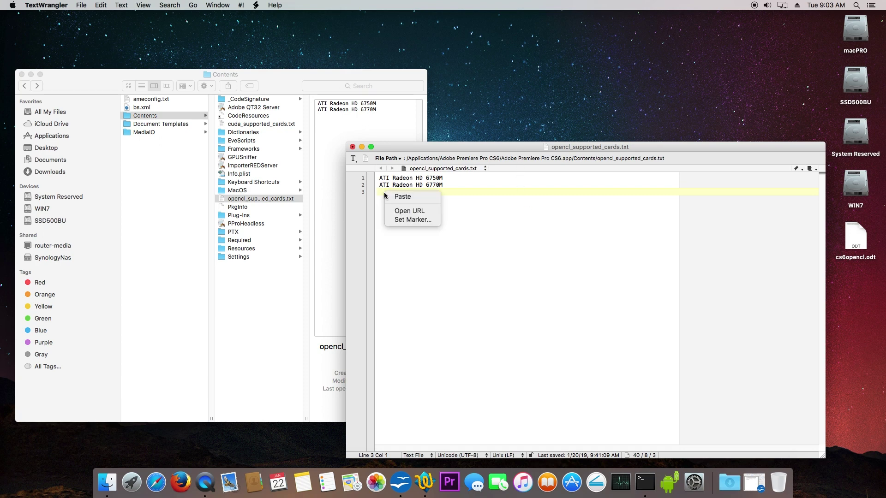
pyautogui.click(399, 197)
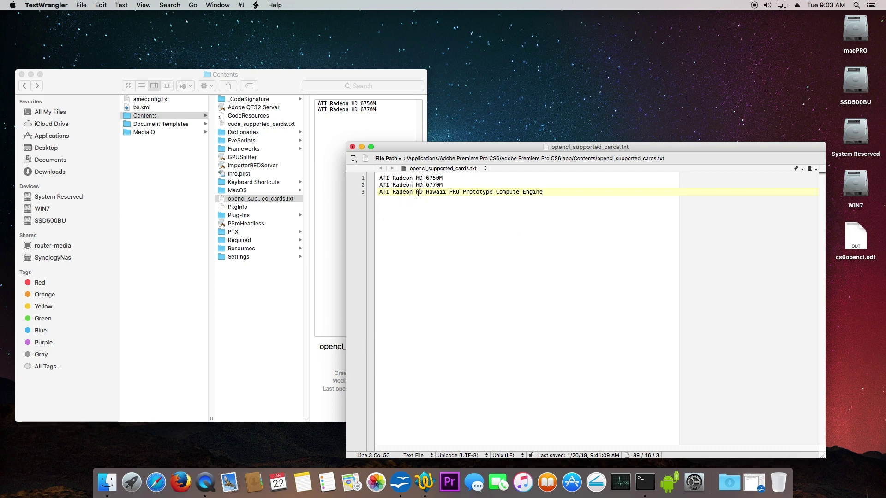
# Step: Check the pasted line and save the updated card list
pyautogui.moveTo(415, 192); pyautogui.dragTo(550, 191)
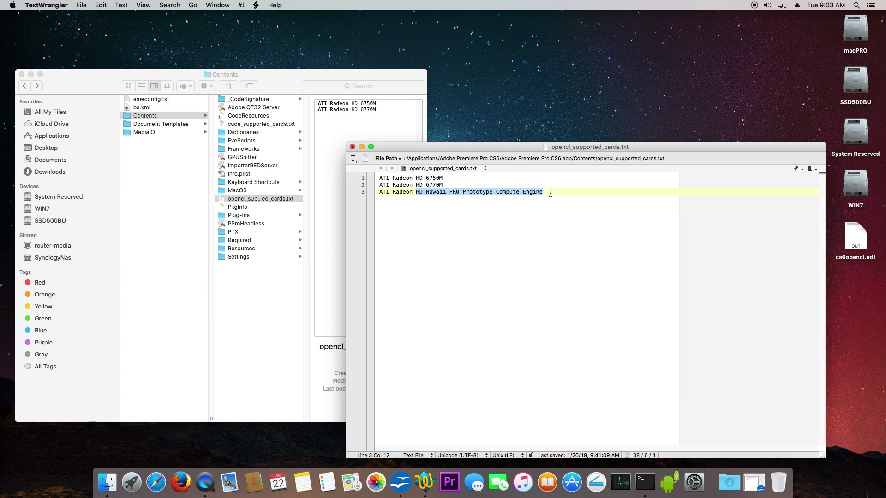
pyautogui.click(547, 191)
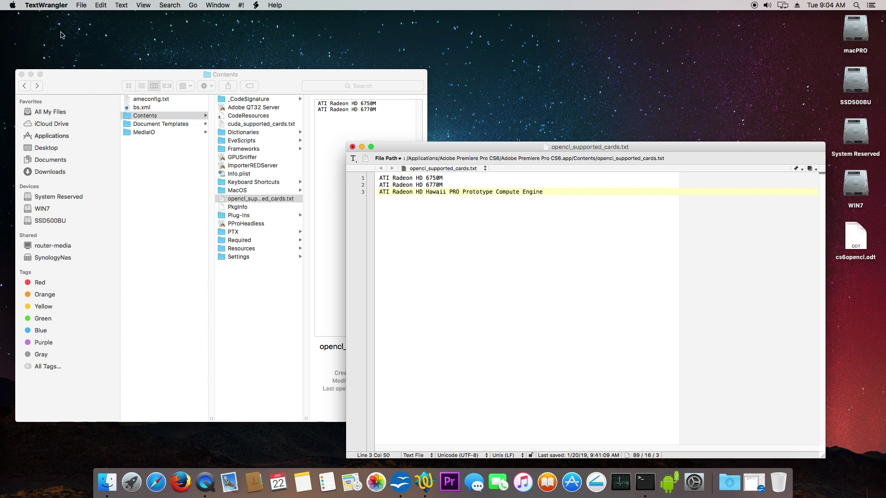
pyautogui.click(84, 7)
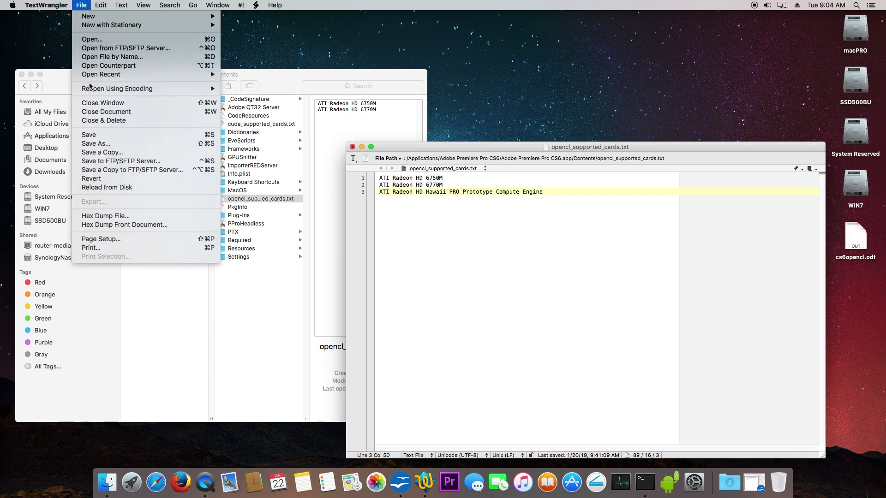
pyautogui.click(96, 137)
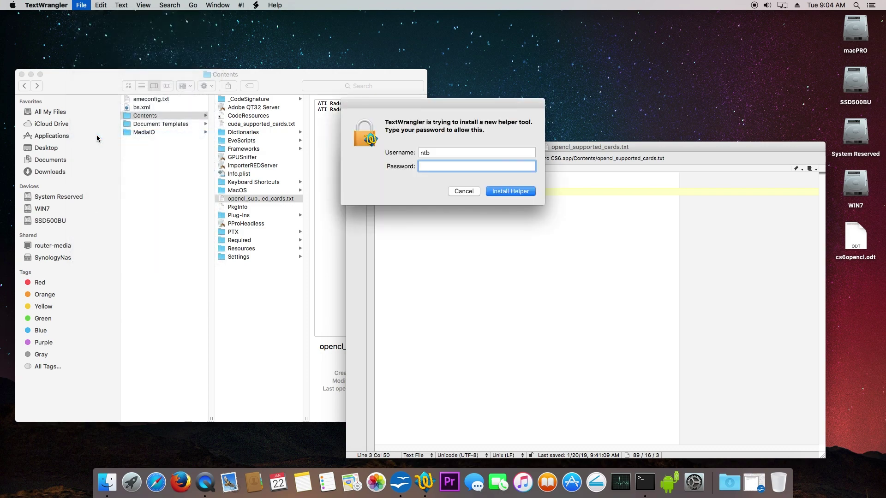
# Step: Enter the admin password in both authentication prompts to save, then close the file
pyautogui.write('•••••••')
pyautogui.press('Return')
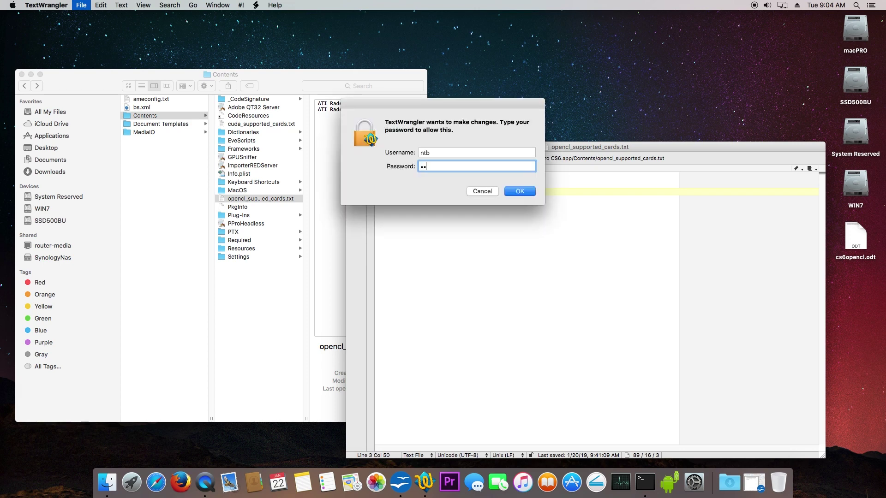
pyautogui.write('•••••••')
pyautogui.press('Return')
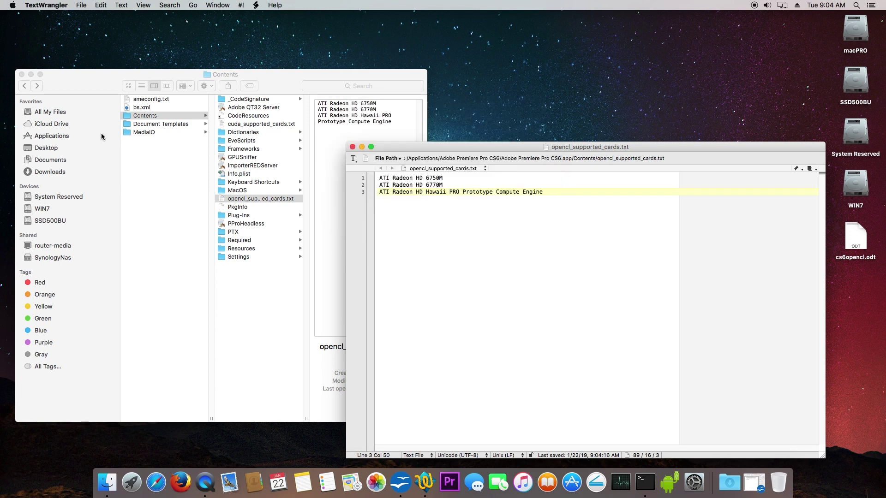
pyautogui.click(352, 146)
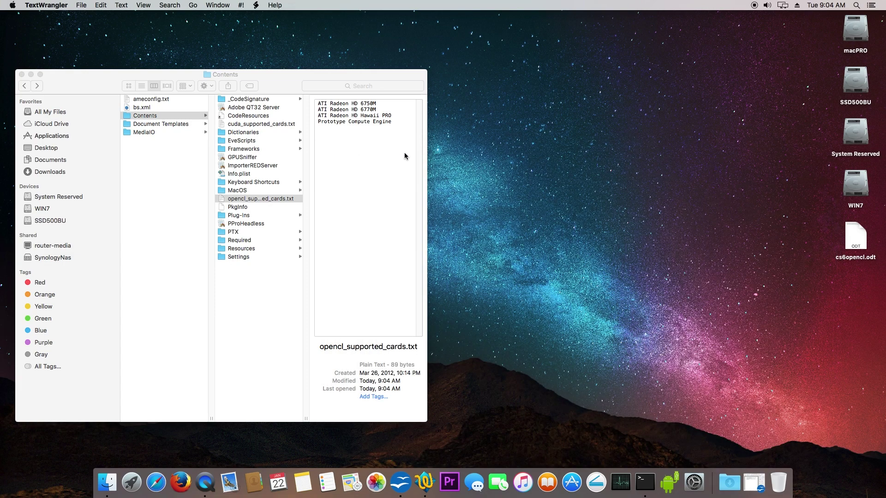
# Step: Resize and reposition the Finder Contents window, then close it
pyautogui.moveTo(428, 152); pyautogui.dragTo(513, 156)
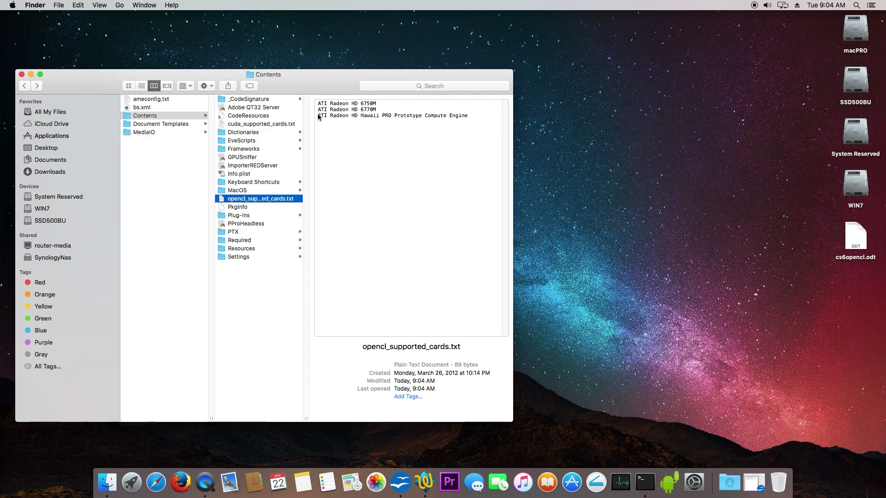
pyautogui.moveTo(323, 118); pyautogui.dragTo(332, 118)
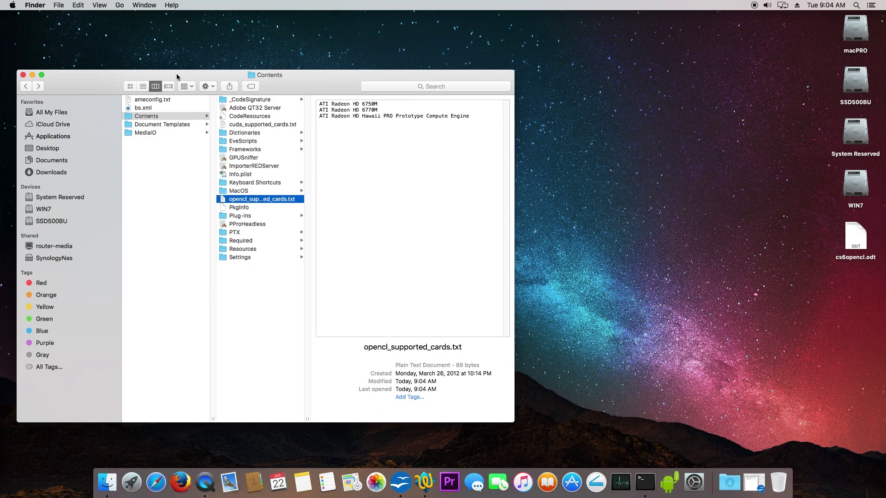
pyautogui.moveTo(176, 73); pyautogui.dragTo(291, 82)
pyautogui.click(148, 85)
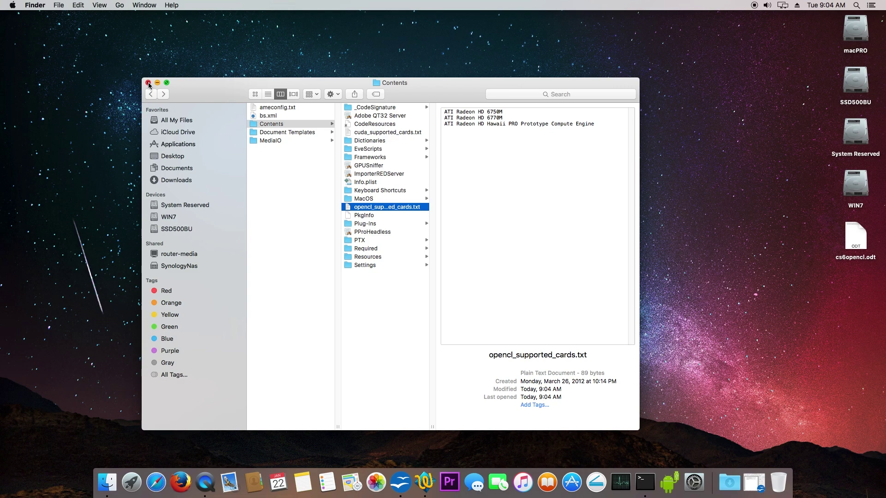
pyautogui.click(149, 84)
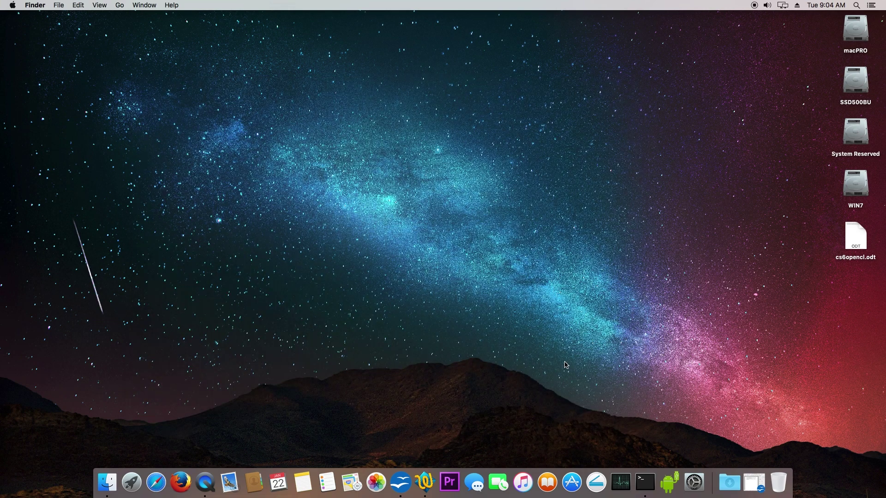
# Step: Quit TextWrangler from the Dock and open a new Terminal window
pyautogui.rightClick(427, 482)
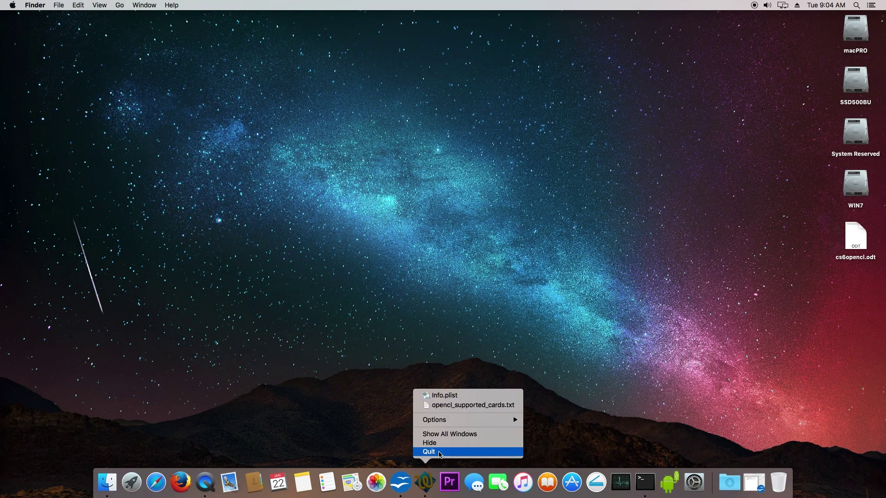
pyautogui.click(439, 453)
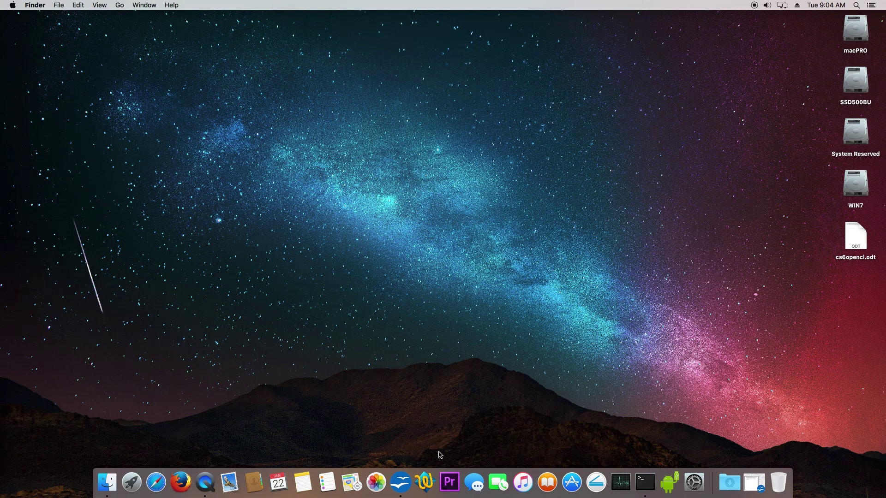
pyautogui.click(644, 482)
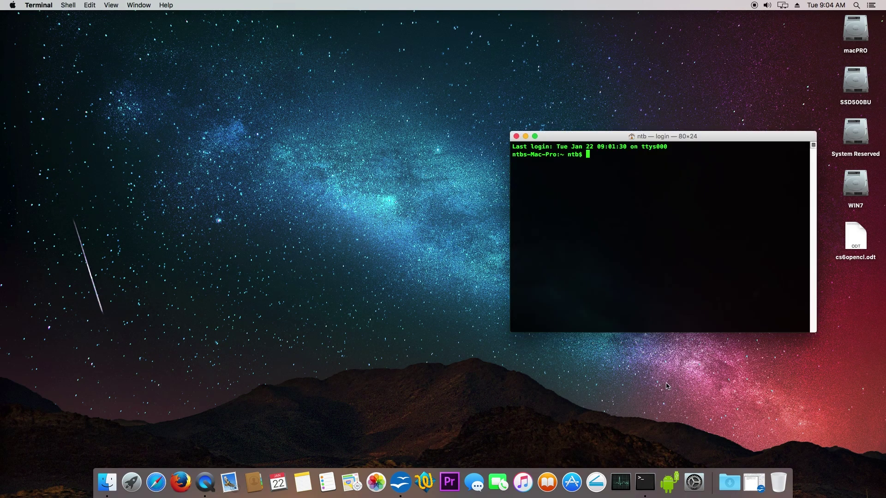
# Step: Exit the Terminal shell session and close its window
pyautogui.write('exit')
pyautogui.press('Return')
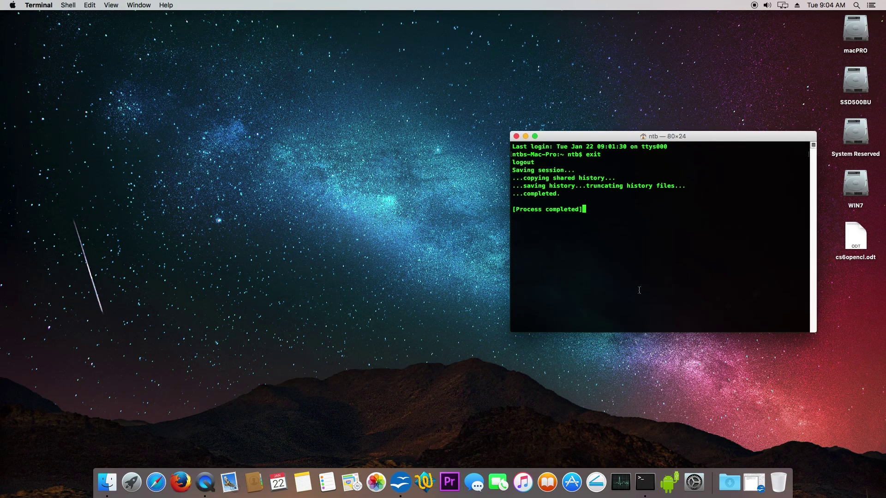
pyautogui.click(516, 137)
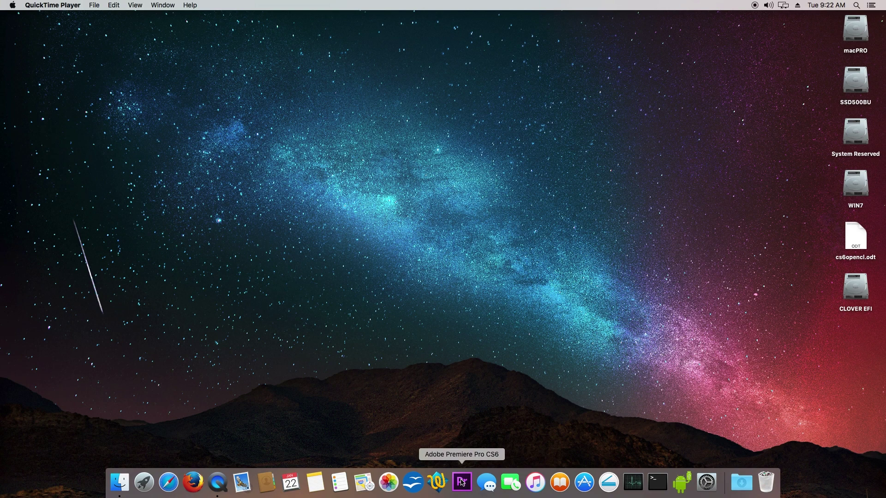
# Step: Launch Premiere Pro CS6, reopen Untitled.prproj, and open Project > Project Settings > General
pyautogui.click(461, 483)
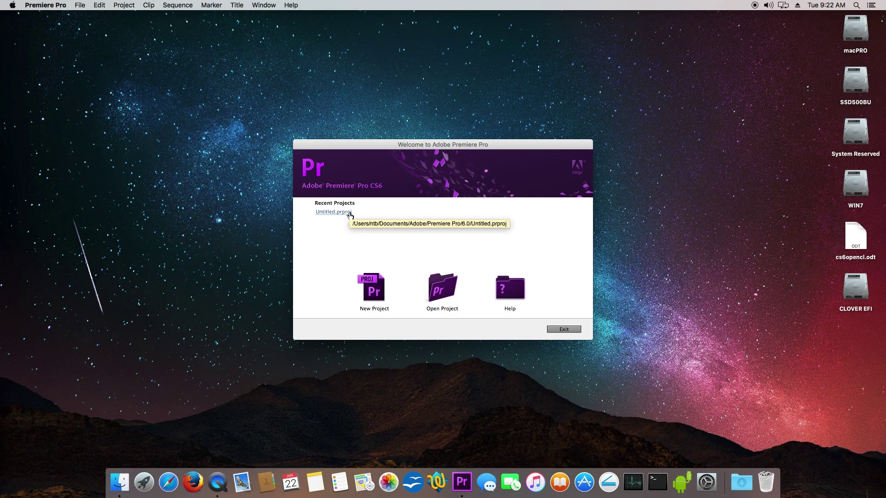
pyautogui.click(333, 211)
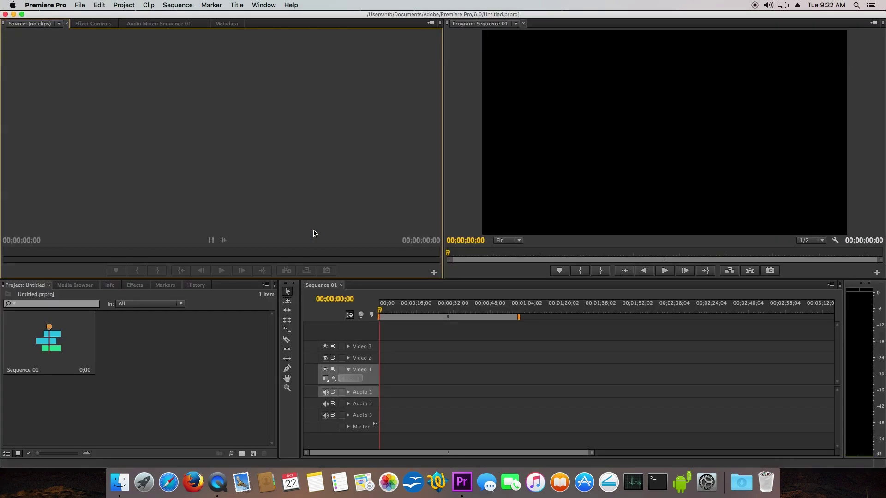
pyautogui.click(122, 6)
pyautogui.moveTo(128, 17)
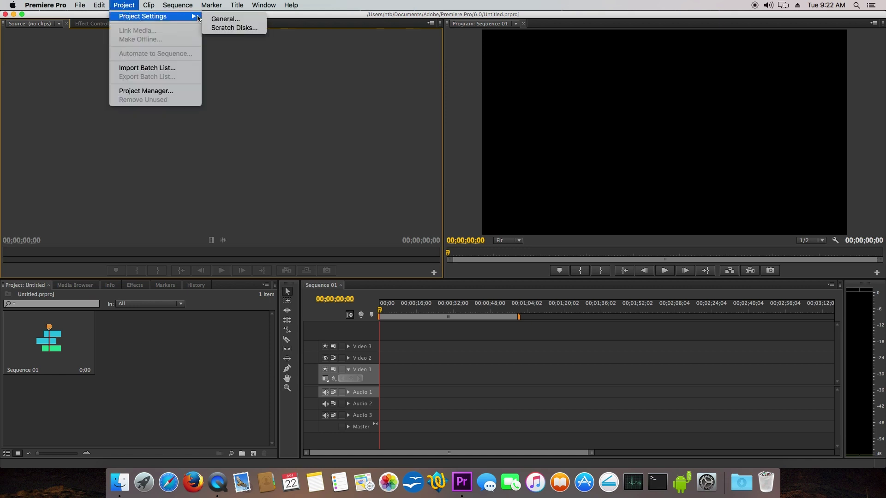
pyautogui.click(250, 20)
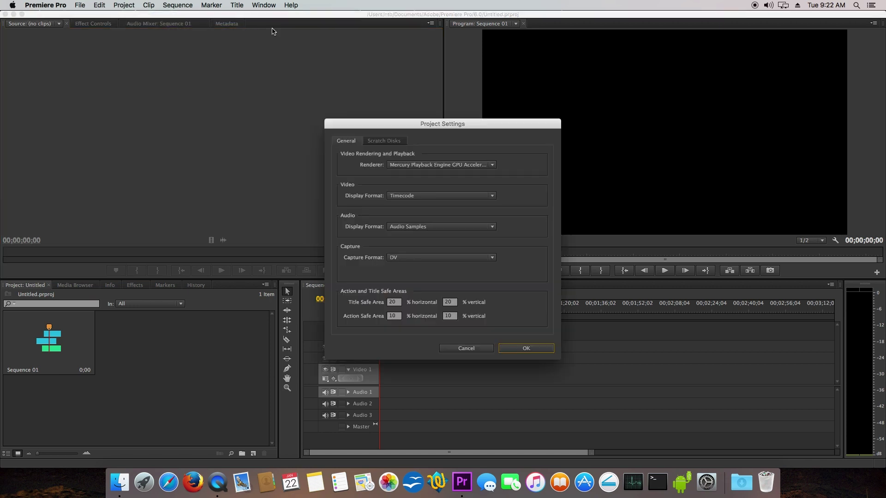
# Step: Check the Renderer list for Mercury Playback Engine GPU Acceleration (OpenCL) and keep it selected
pyautogui.click(494, 166)
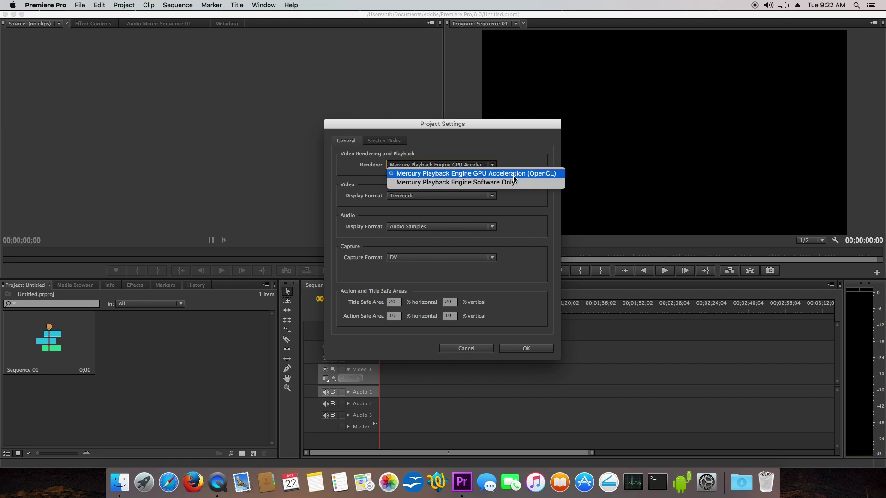
pyautogui.click(545, 178)
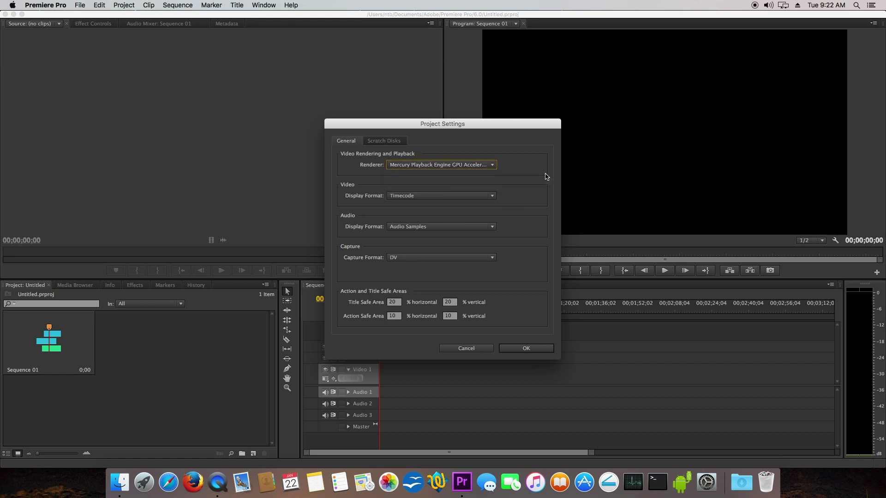
pyautogui.click(493, 166)
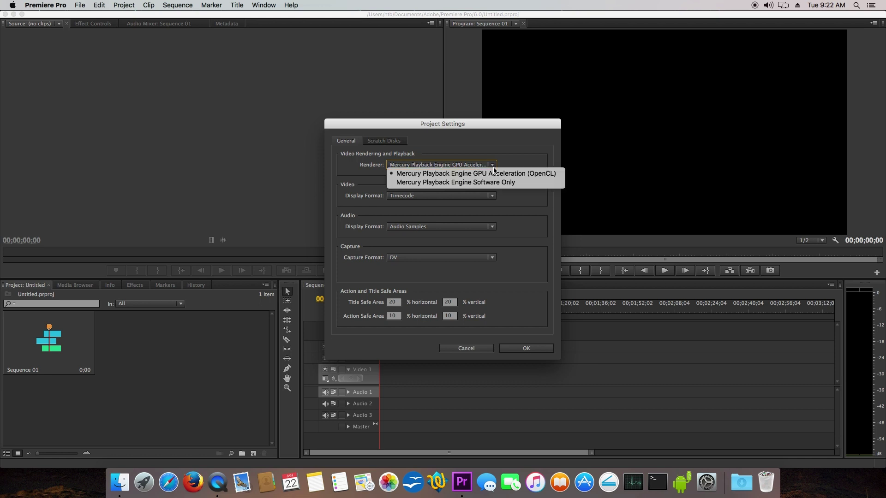
# Step: Keep Mercury Playback Engine GPU Acceleration (OpenCL) selected and recheck the Renderer list
pyautogui.click(562, 174)
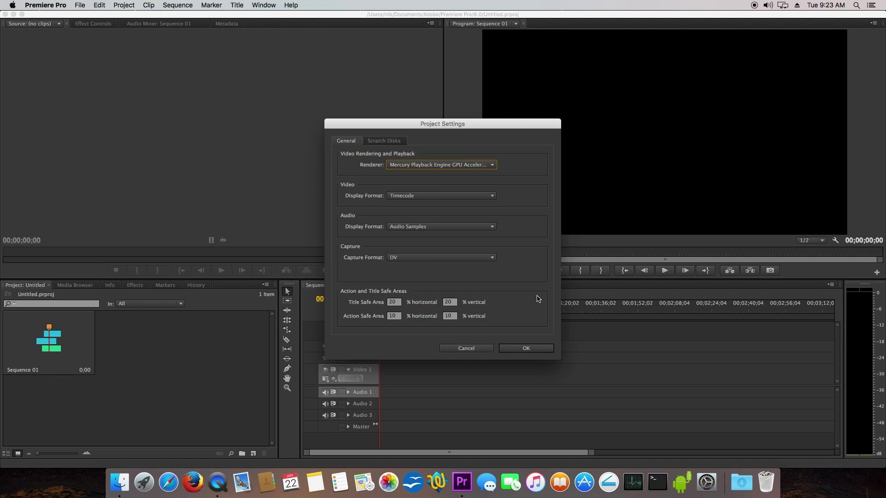
pyautogui.click(493, 164)
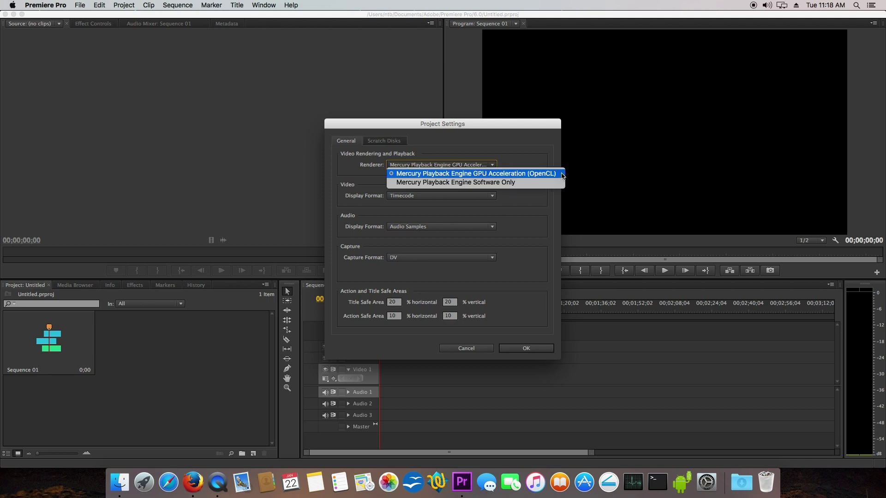